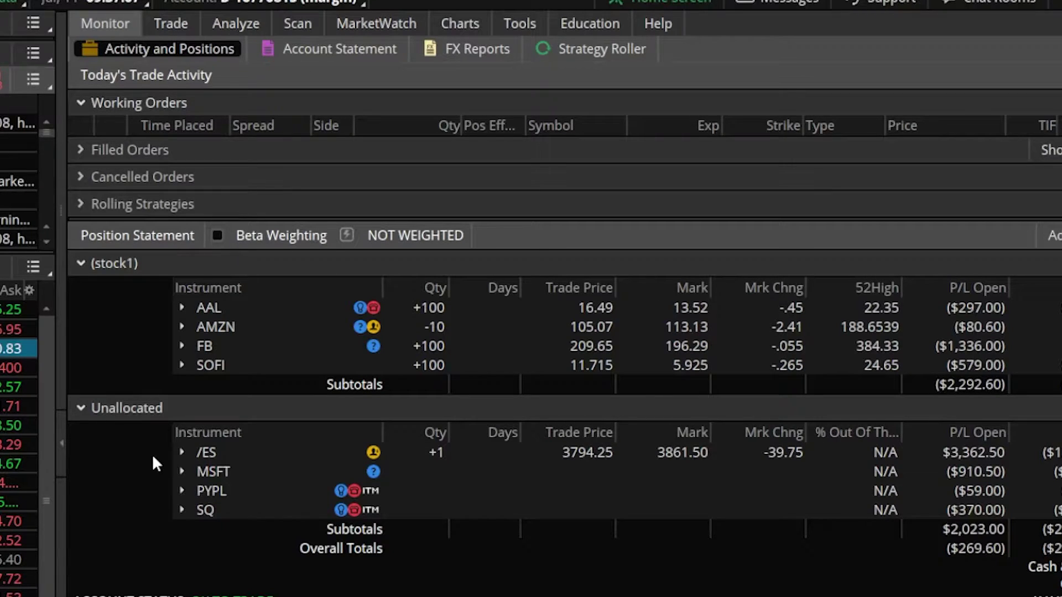
# Expand SQ in the Unallocated group to show its short 15 JUL 22 68 put and Block stock
pyautogui.click(196, 511)
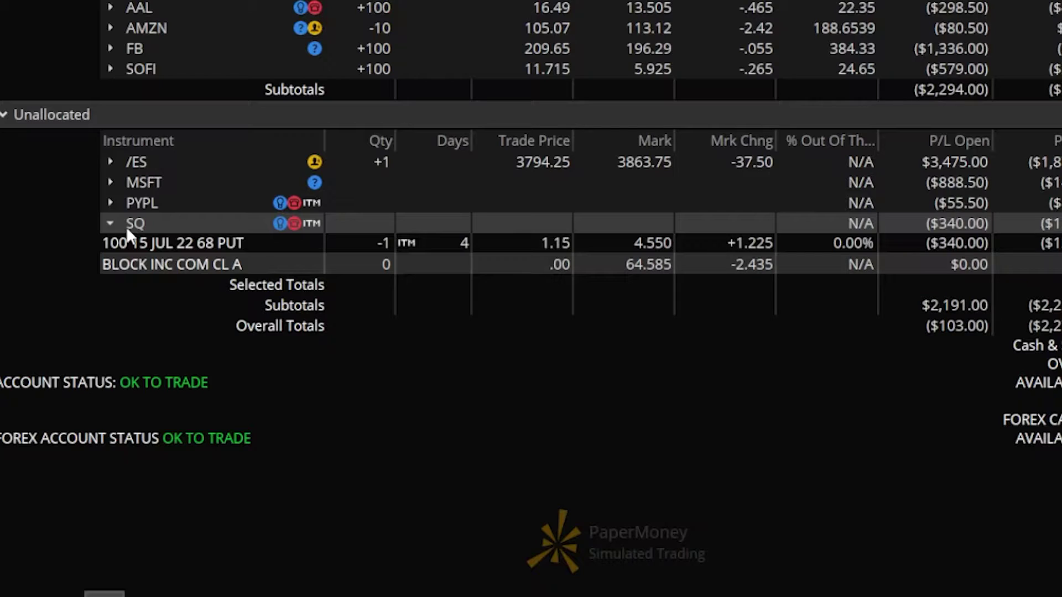
# Show the Create rolling order choices for the short SQ 15 JUL 22 68 put
pyautogui.rightClick(202, 241)
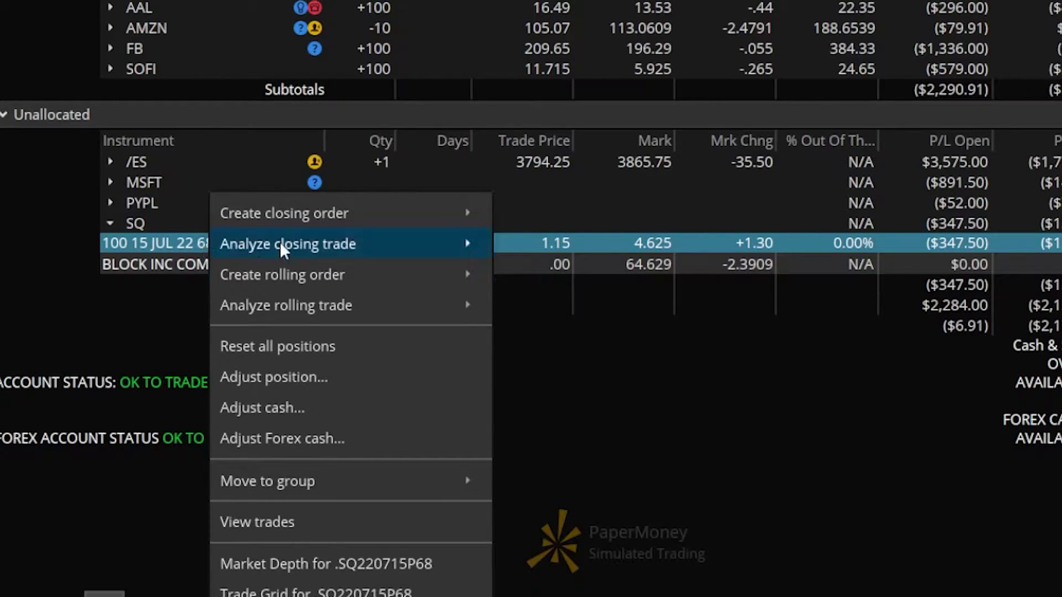
pyautogui.moveTo(282, 279)
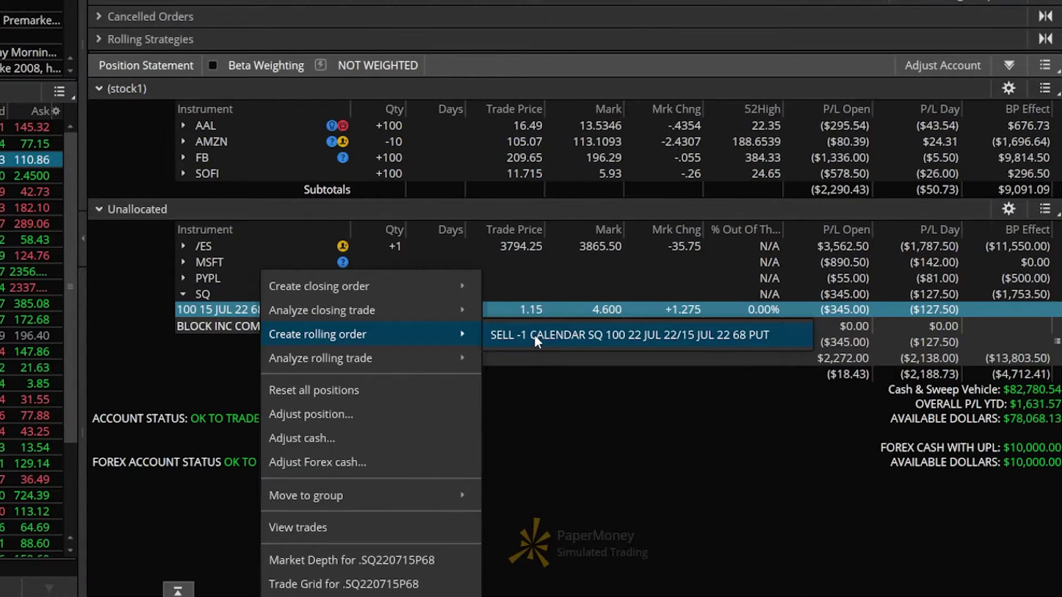
# Load the SELL -1 CALENDAR SQ 22 JUL 22/15 JUL 22 68 PUT roll into Order Entry
pyautogui.click(534, 335)
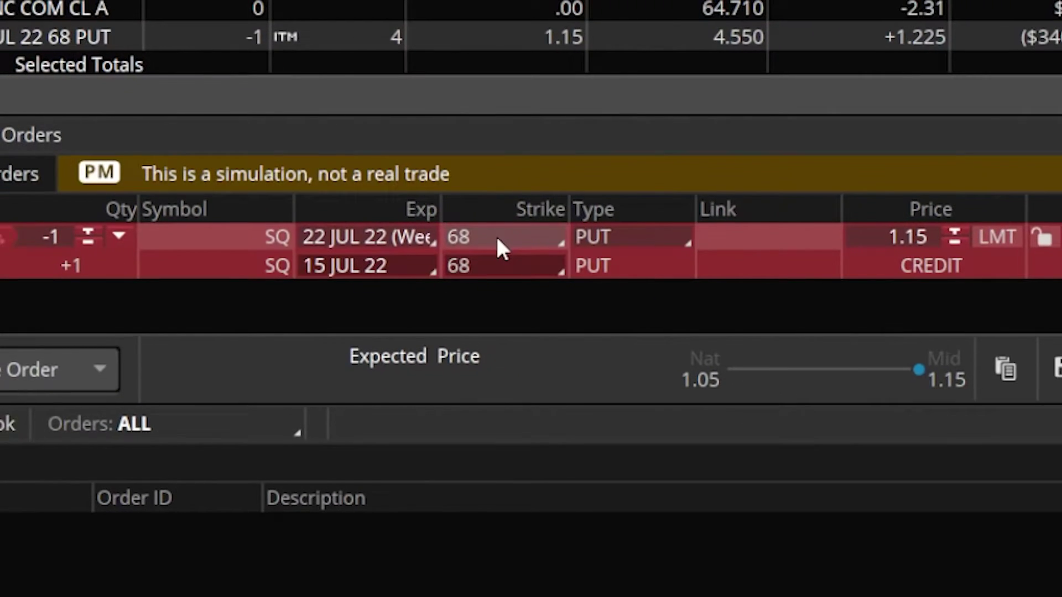
# Set the roll's 22 JUL 22 leg strike to 64, making it a 1.00 limit debit
pyautogui.click(574, 285)
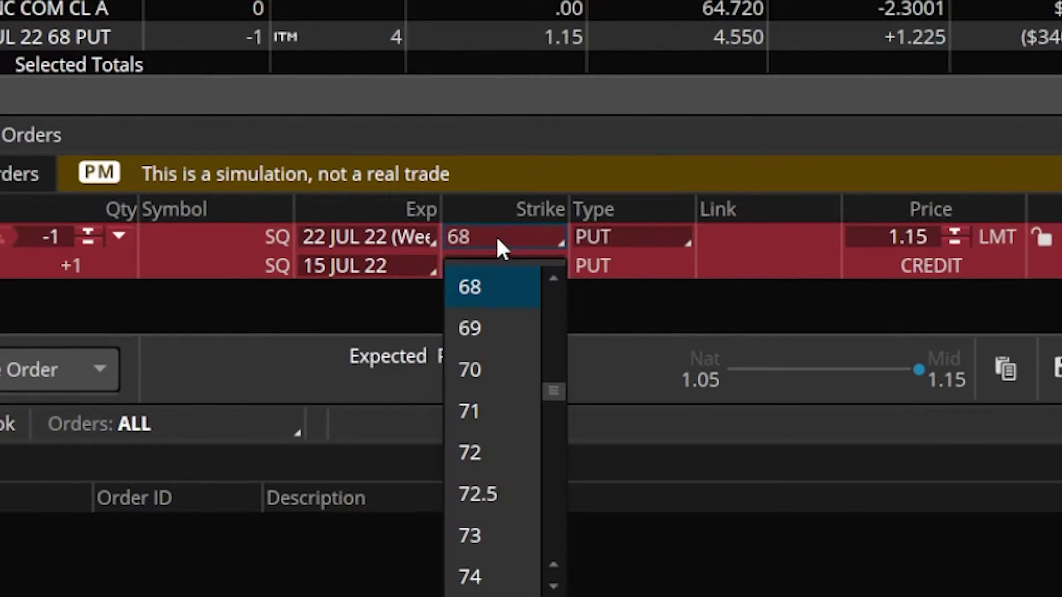
pyautogui.scroll(2, 512, 335)
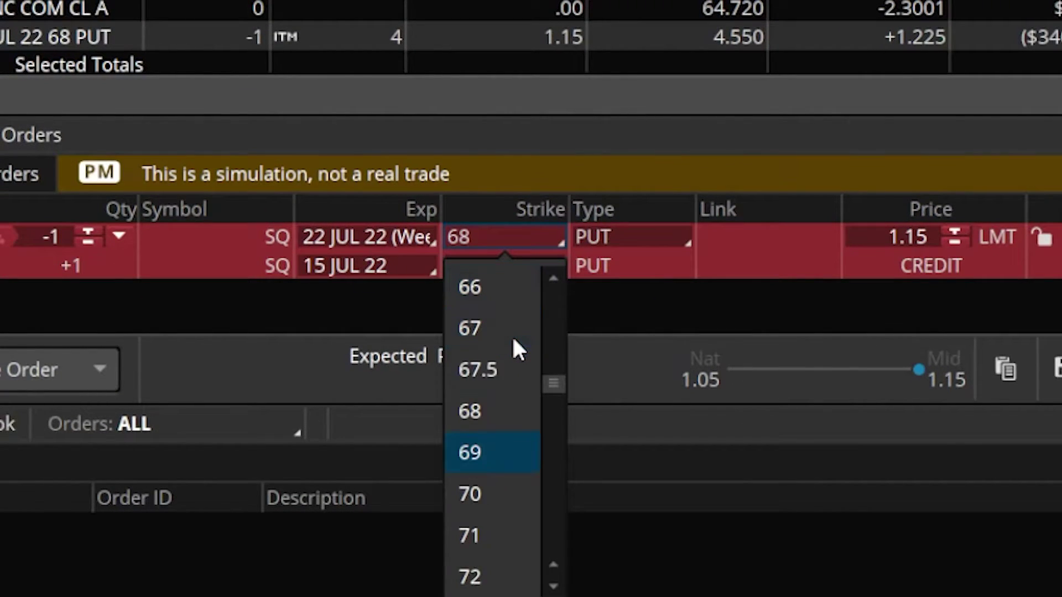
pyautogui.click(480, 334)
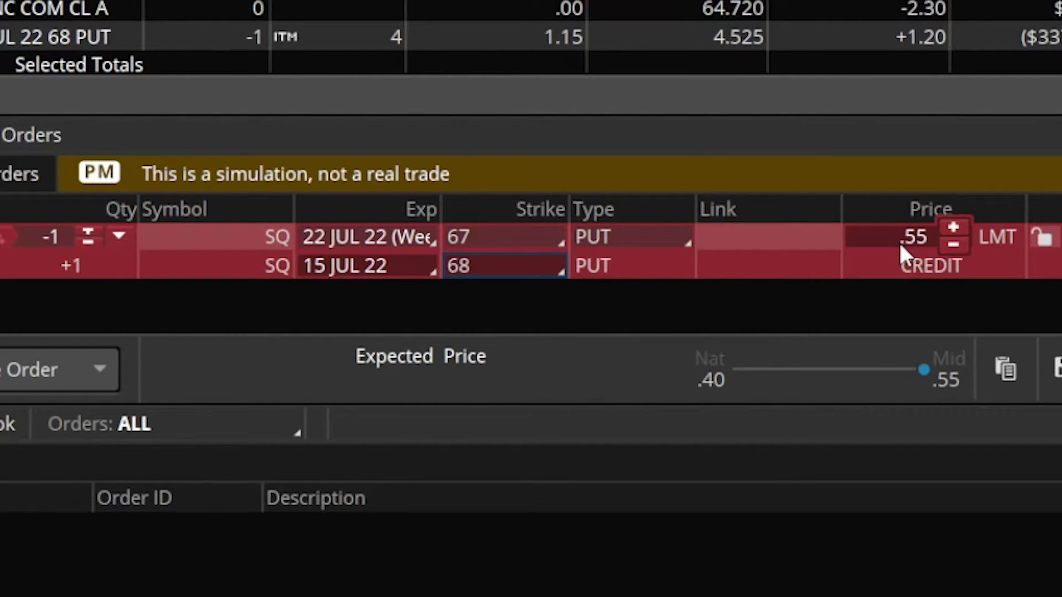
pyautogui.click(507, 235)
pyautogui.click(499, 457)
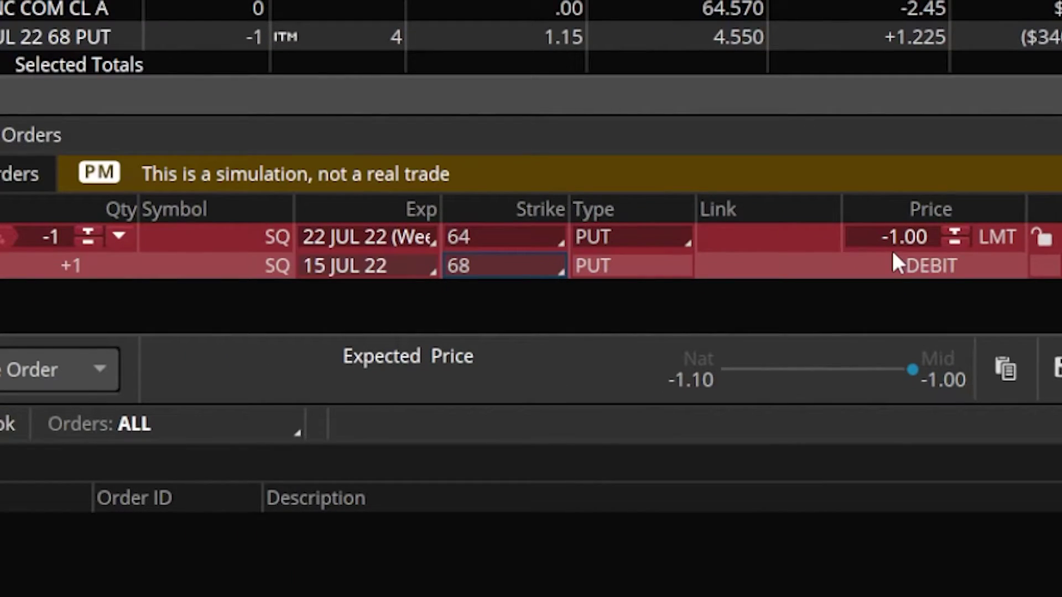
# Move the new 64 put leg's expiration to 5 AUG 22 (Weeklys) for a 1.40 credit
pyautogui.click(419, 239)
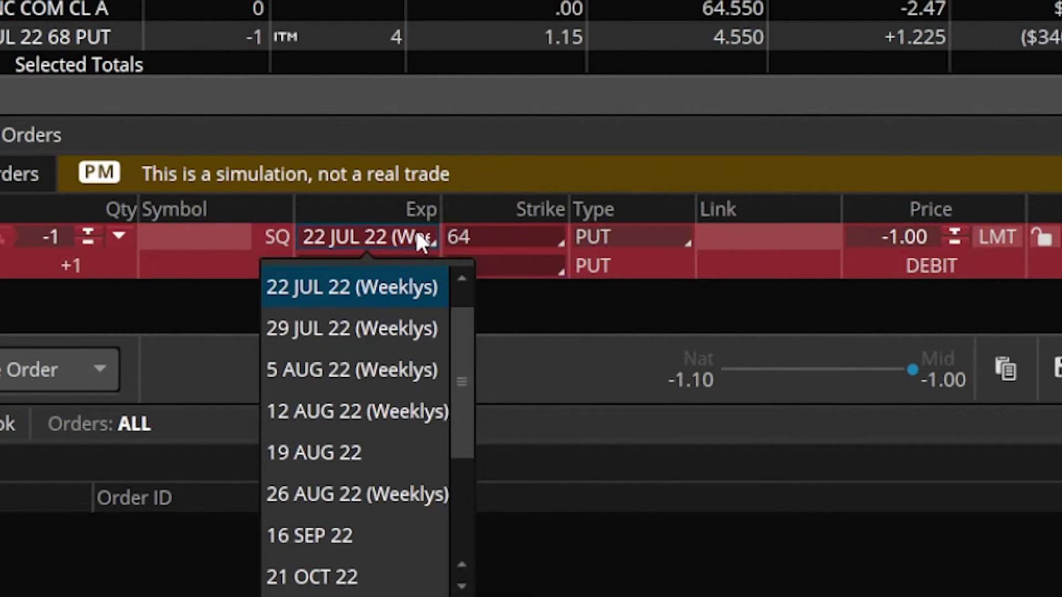
pyautogui.click(385, 330)
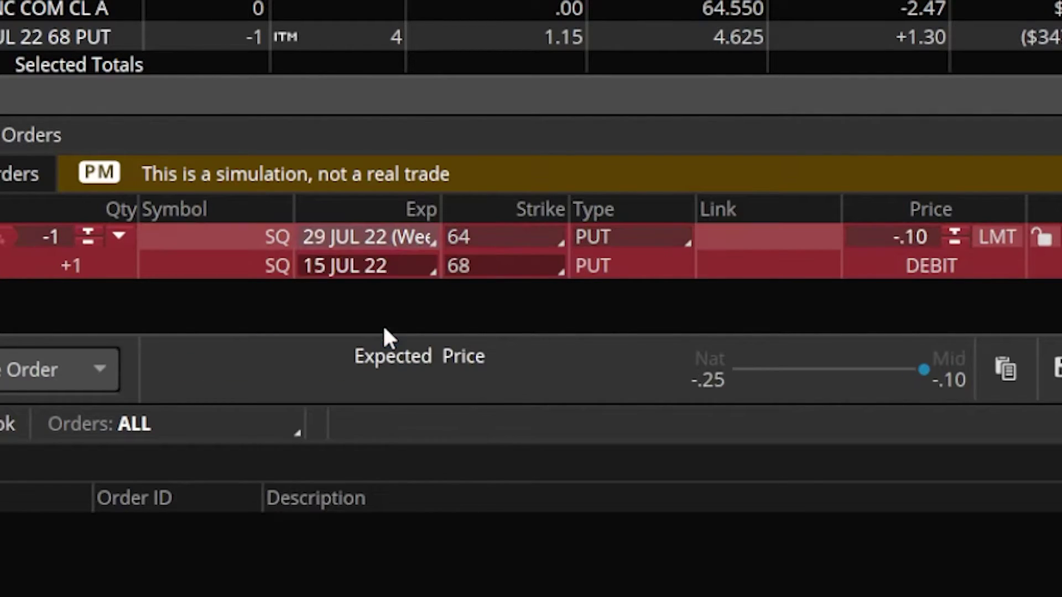
pyautogui.click(370, 237)
pyautogui.click(376, 420)
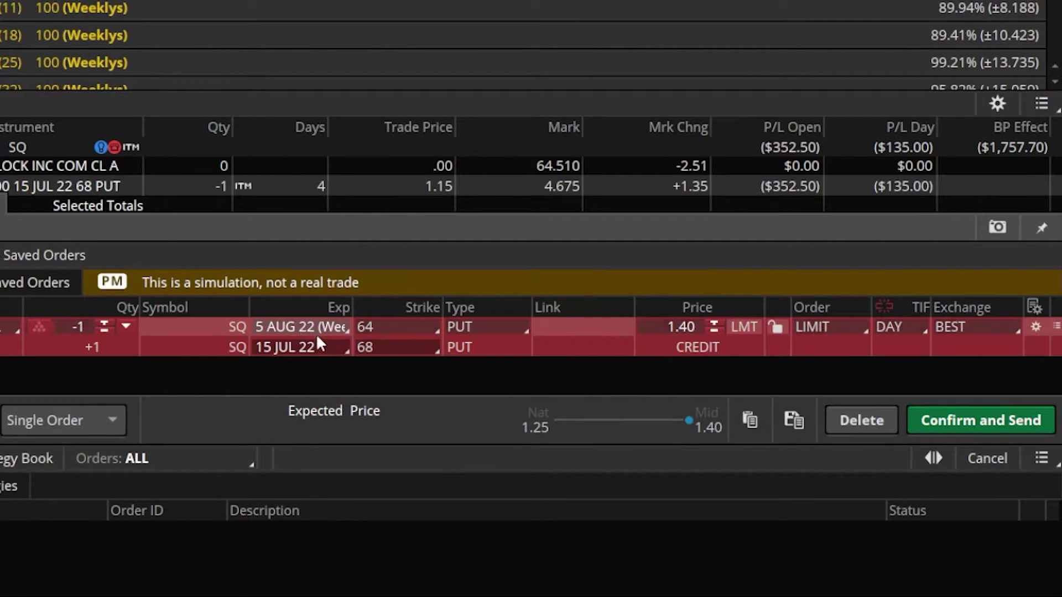
# Confirm and send the SQ 5 AUG 22/15 JUL 22 64/68 diagonal roll at 1.40 credit
pyautogui.click(929, 420)
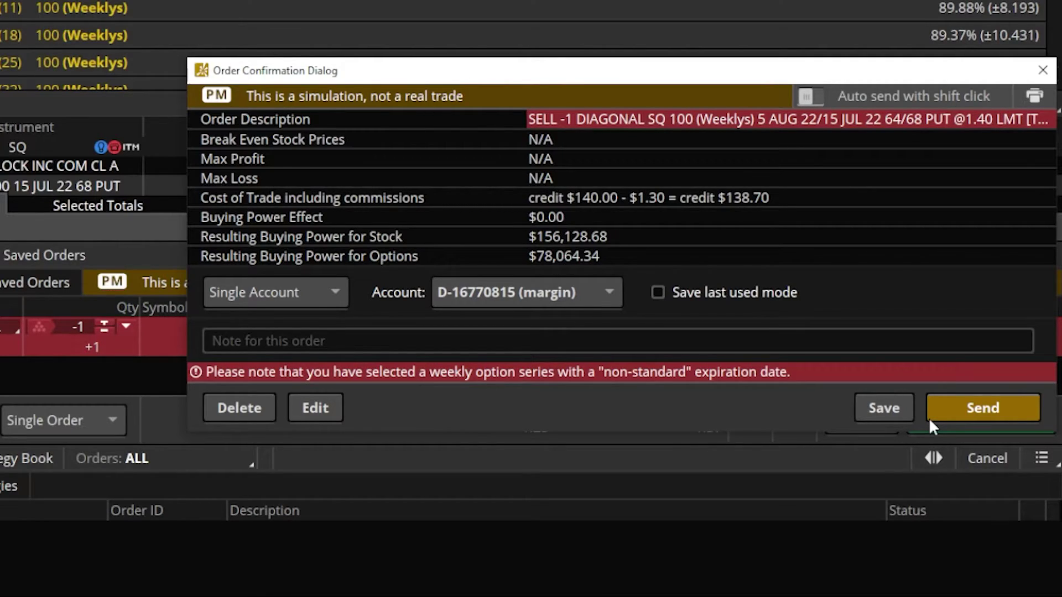
pyautogui.click(970, 410)
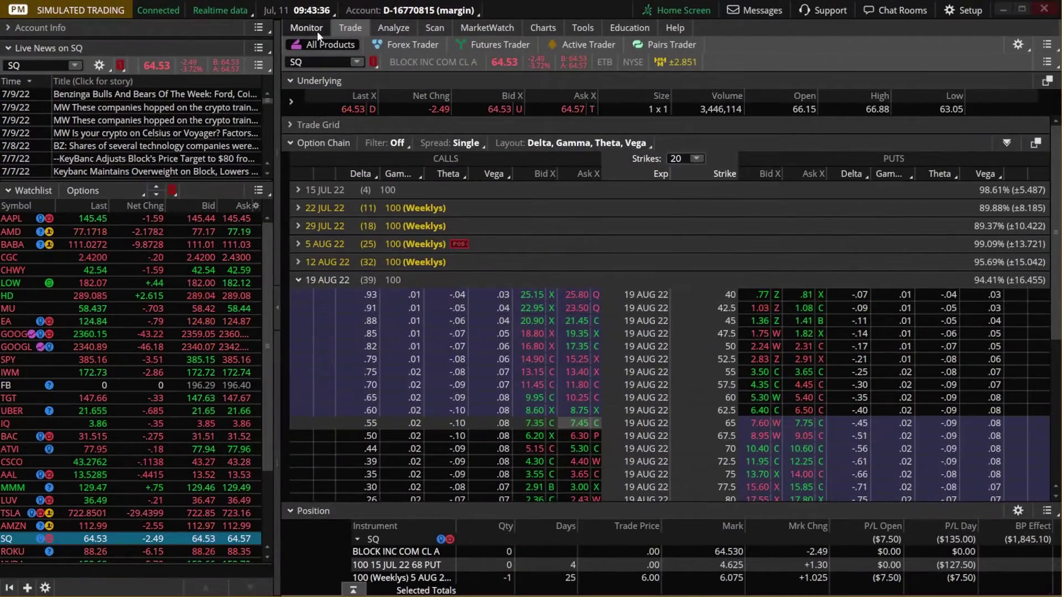
# Return to Monitor to see SQ now short the 5 AUG 22 64 put
pyautogui.click(930, 57)
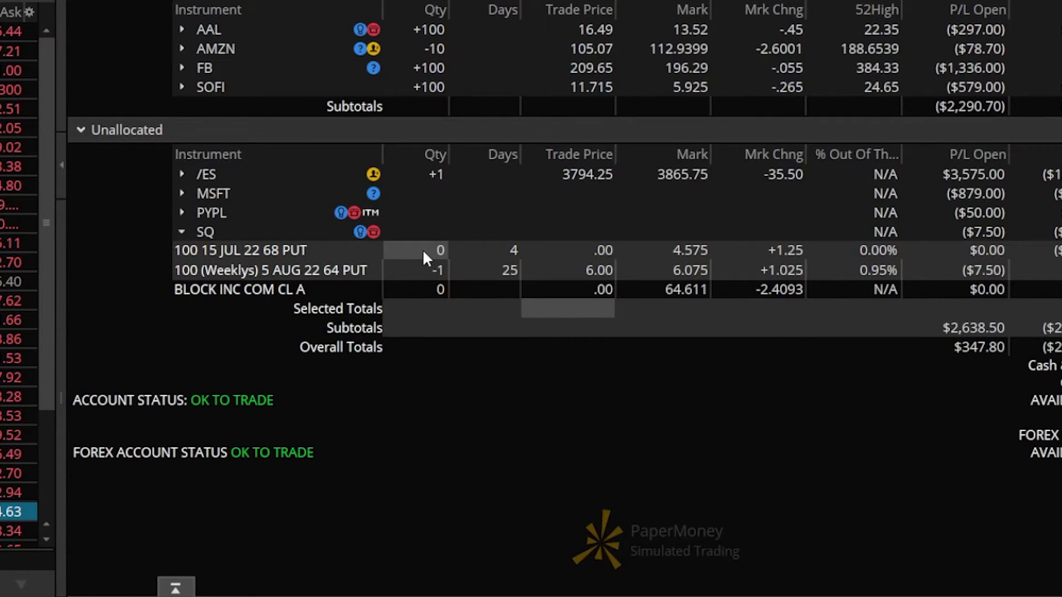
# Draft a SELL calendar rolling order for the SQ 5 AUG 22 64 put
pyautogui.click(264, 271)
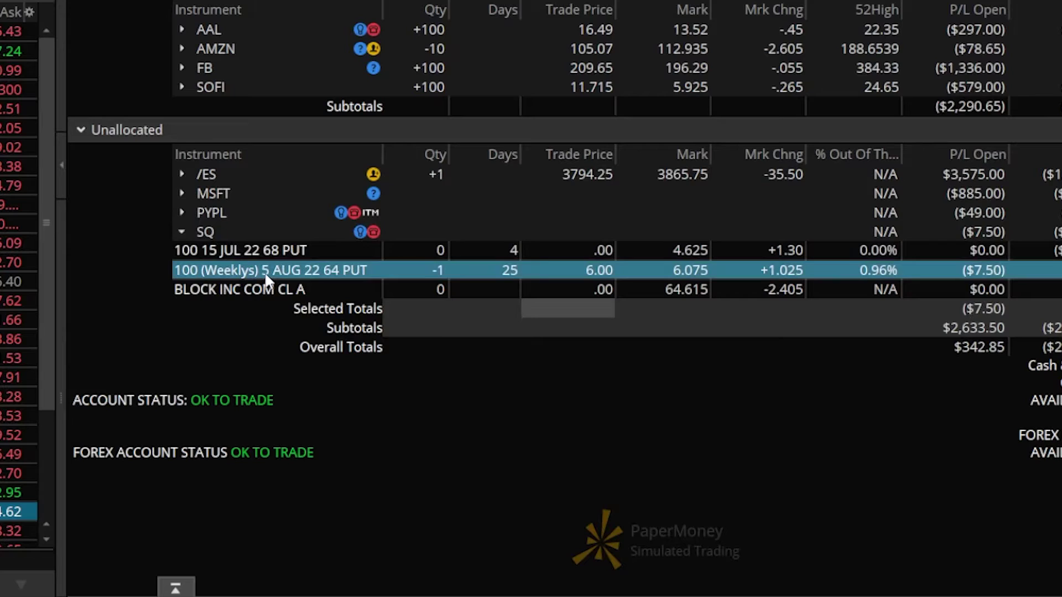
pyautogui.rightClick(264, 271)
pyautogui.moveTo(355, 276)
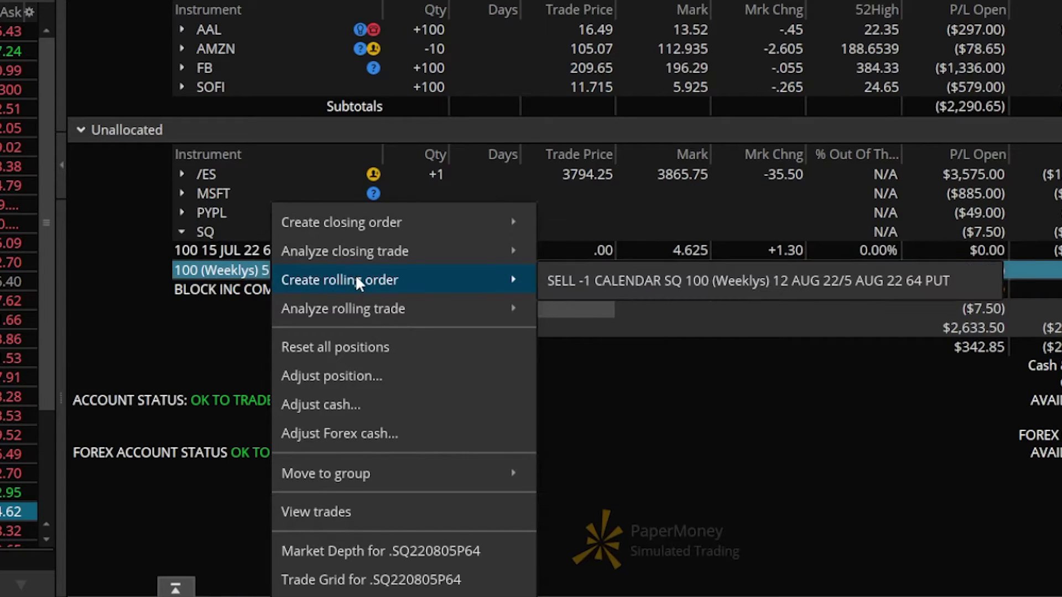
pyautogui.click(586, 284)
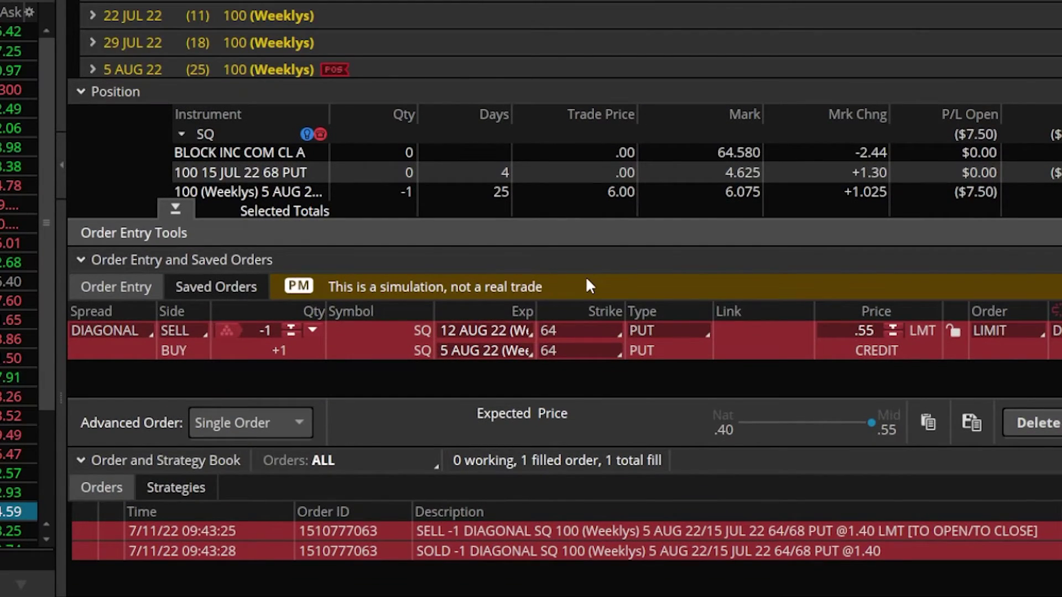
# Leave the sell leg strike at 64, then delete the drafted SQ roll order
pyautogui.click(568, 332)
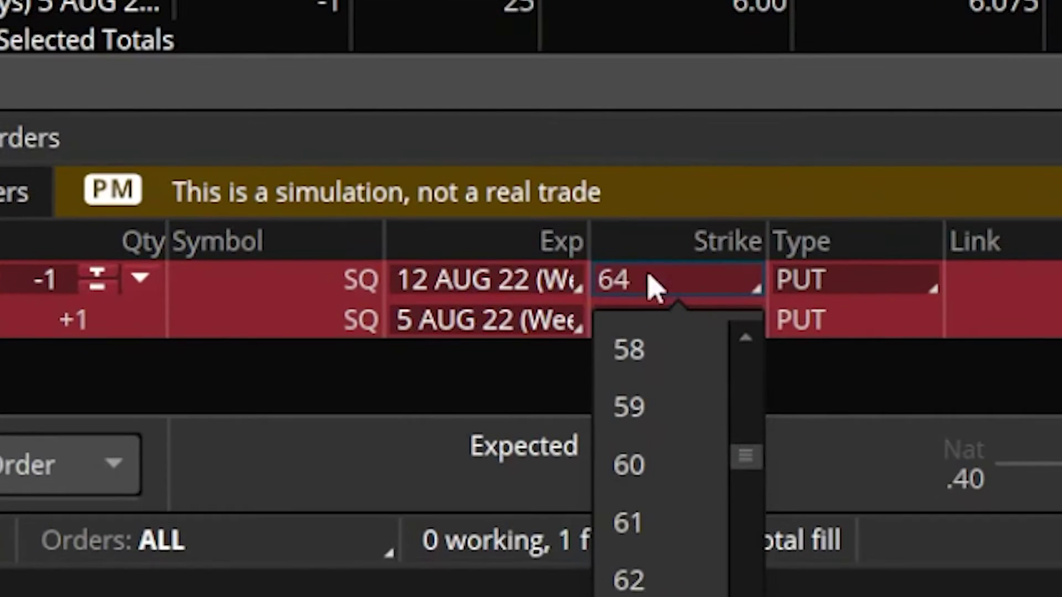
pyautogui.click(686, 296)
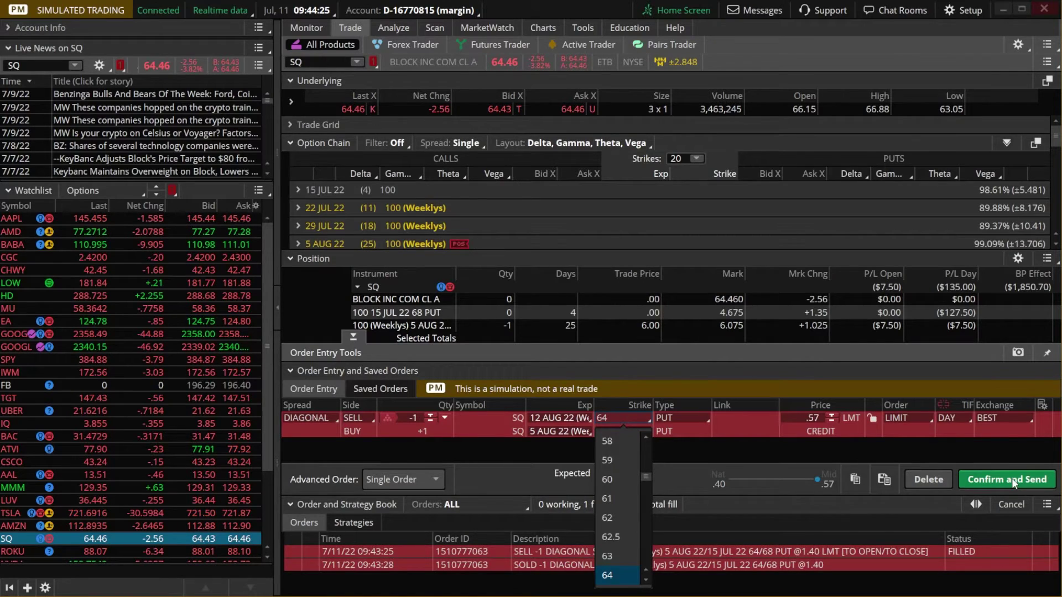
pyautogui.click(934, 479)
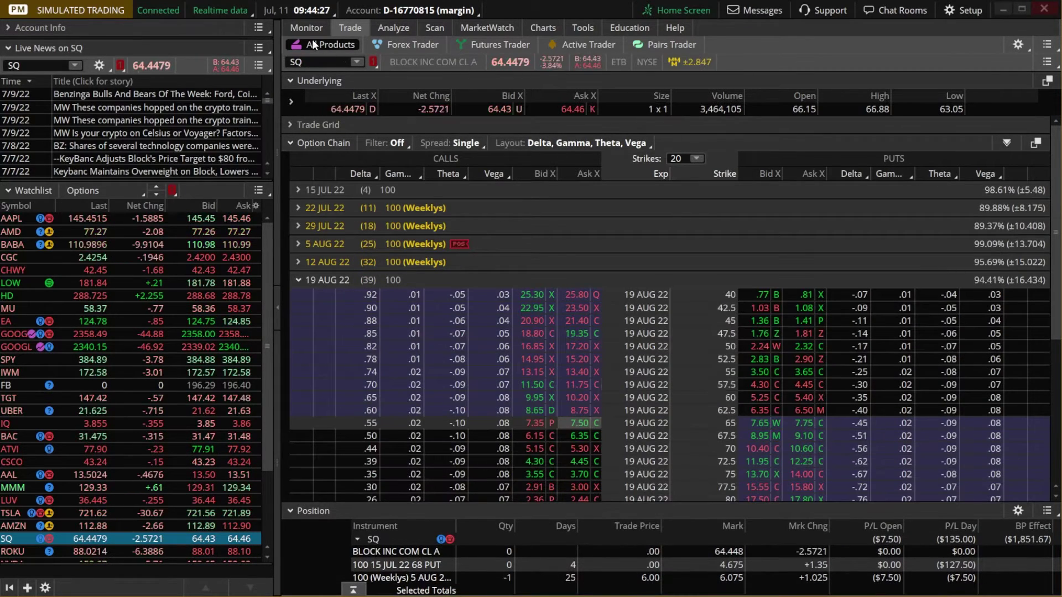
# On Activity and Positions, collapse SQ and expand PYPL's 15 JUL 22 70 and 75 puts
pyautogui.click(306, 28)
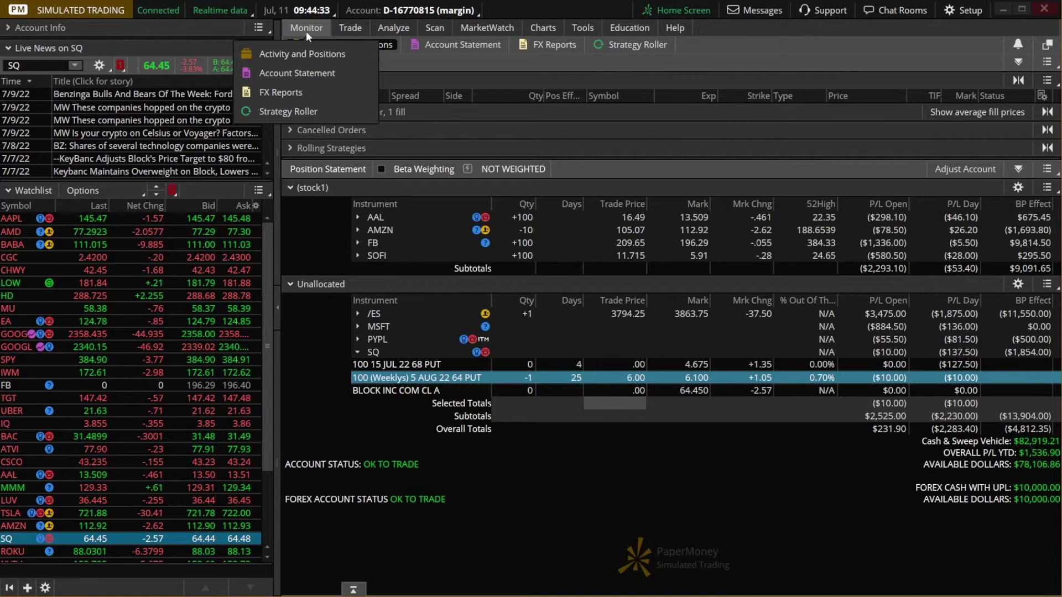
pyautogui.click(358, 352)
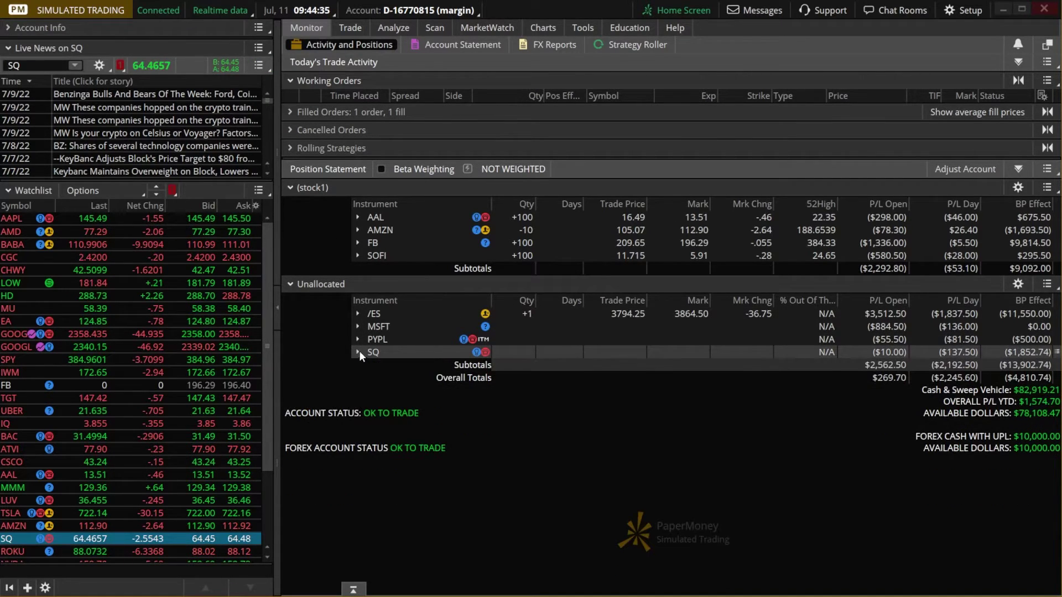
pyautogui.click(358, 339)
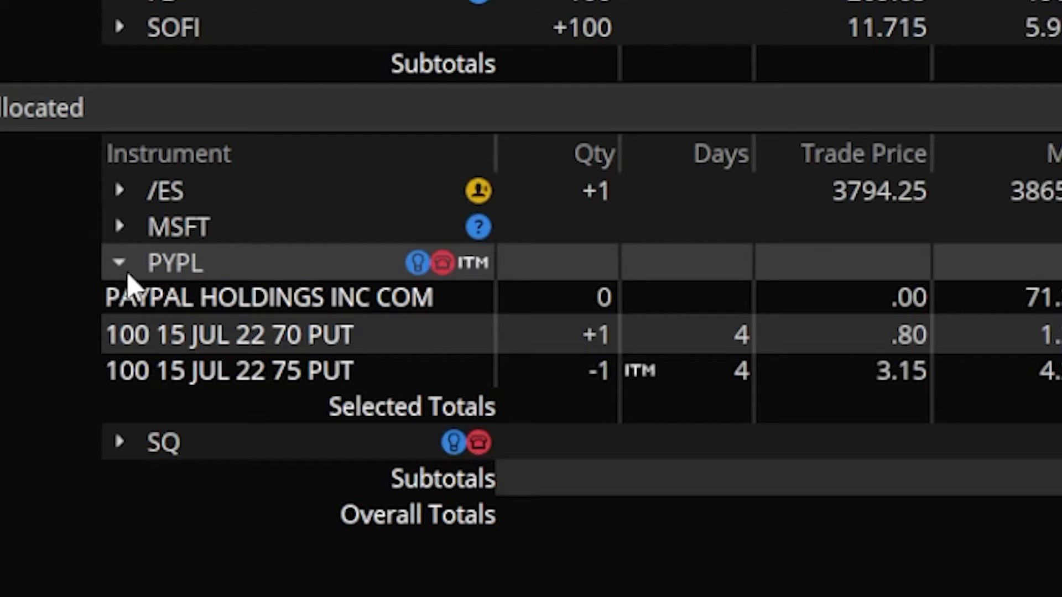
# Show PYPL's Create rolling order choices, including the 75/70 put vertical roll to 22 JUL 22
pyautogui.rightClick(184, 267)
pyautogui.moveTo(279, 303)
pyautogui.moveTo(271, 320)
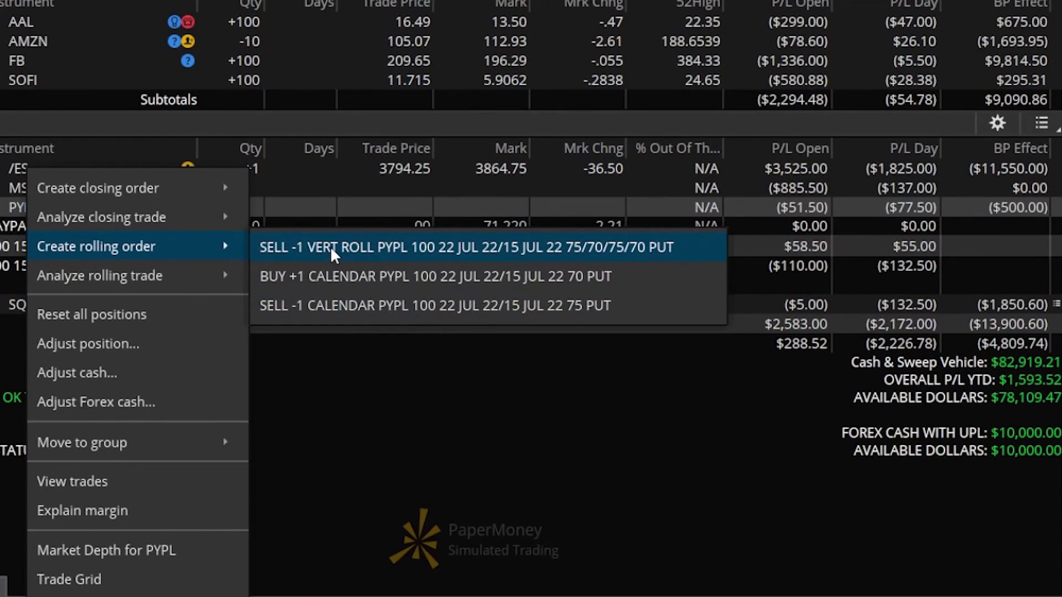
# Roll the PYPL 75/70 put vertical out to 5 AUG 22 and review the .24 debit confirmation
pyautogui.click(209, 319)
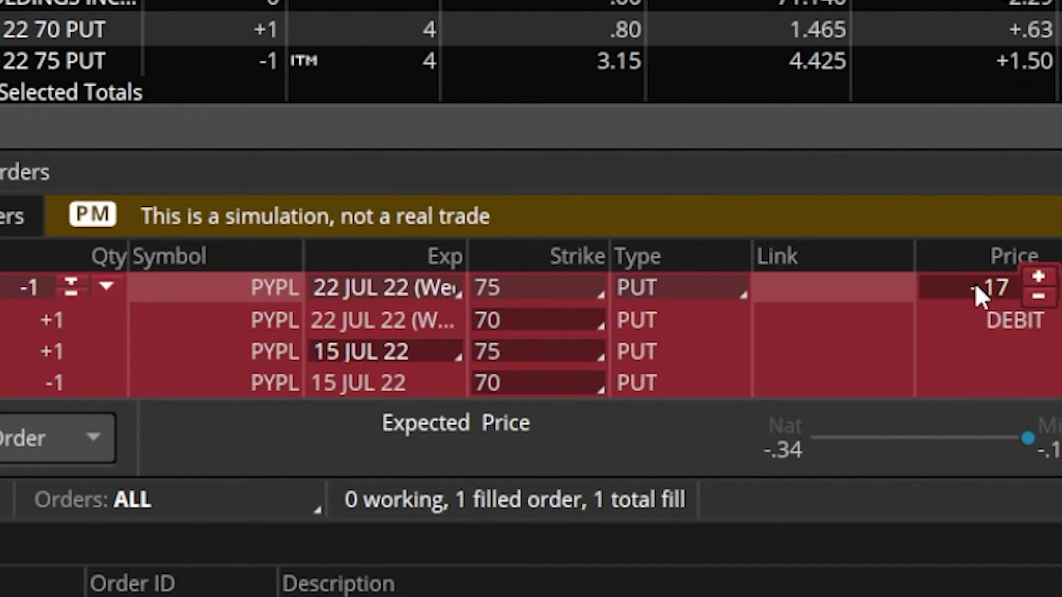
pyautogui.click(435, 286)
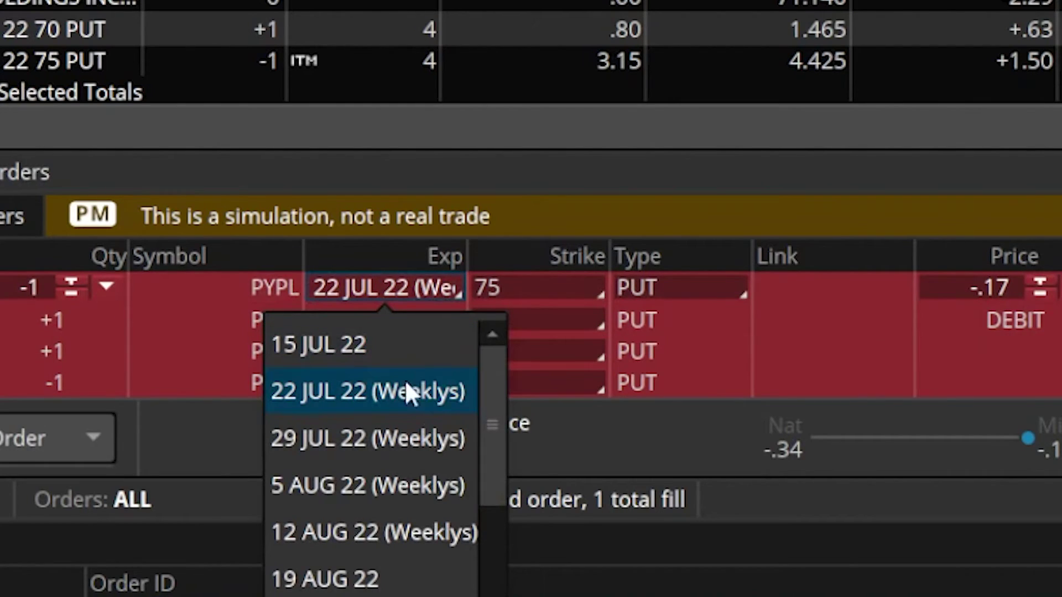
pyautogui.click(383, 439)
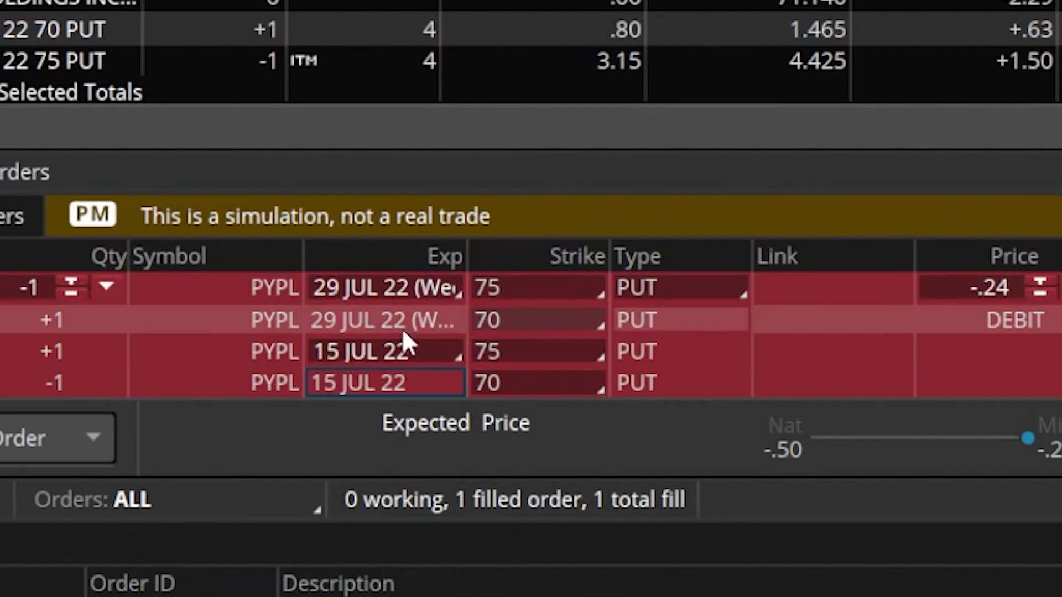
pyautogui.click(396, 289)
pyautogui.click(386, 487)
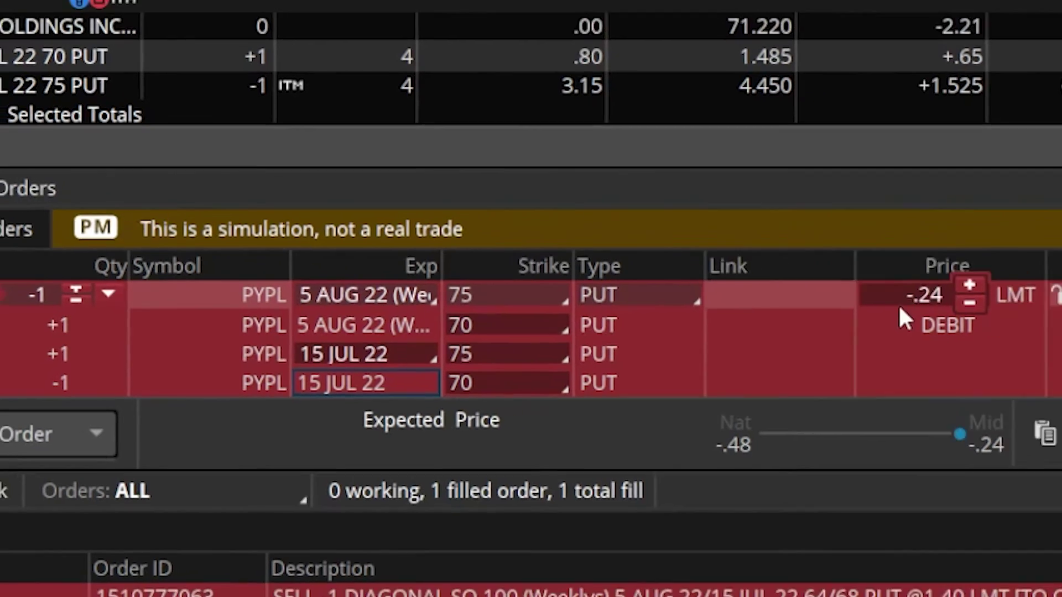
pyautogui.click(954, 419)
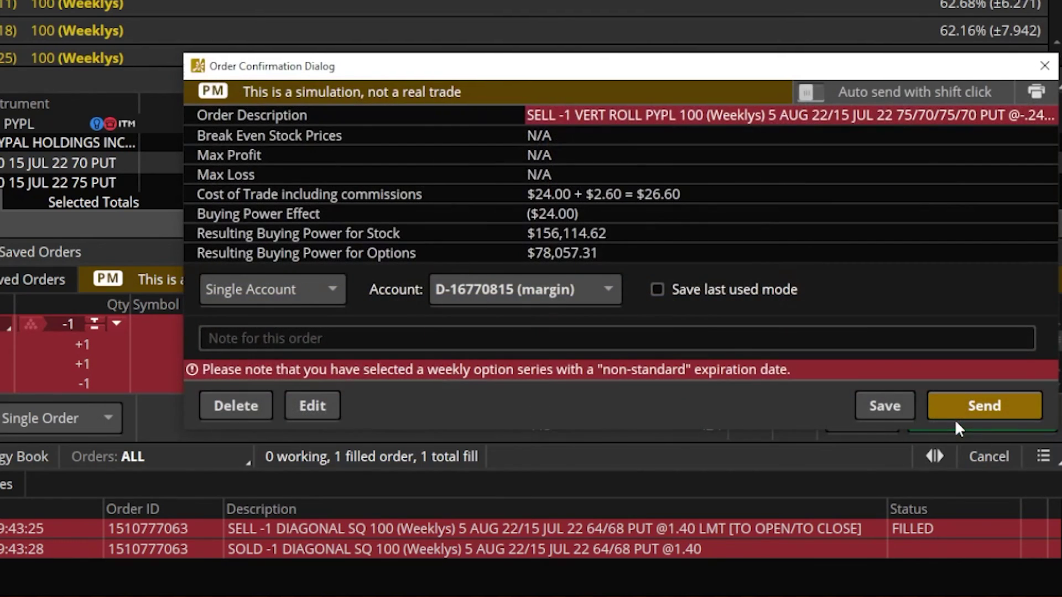